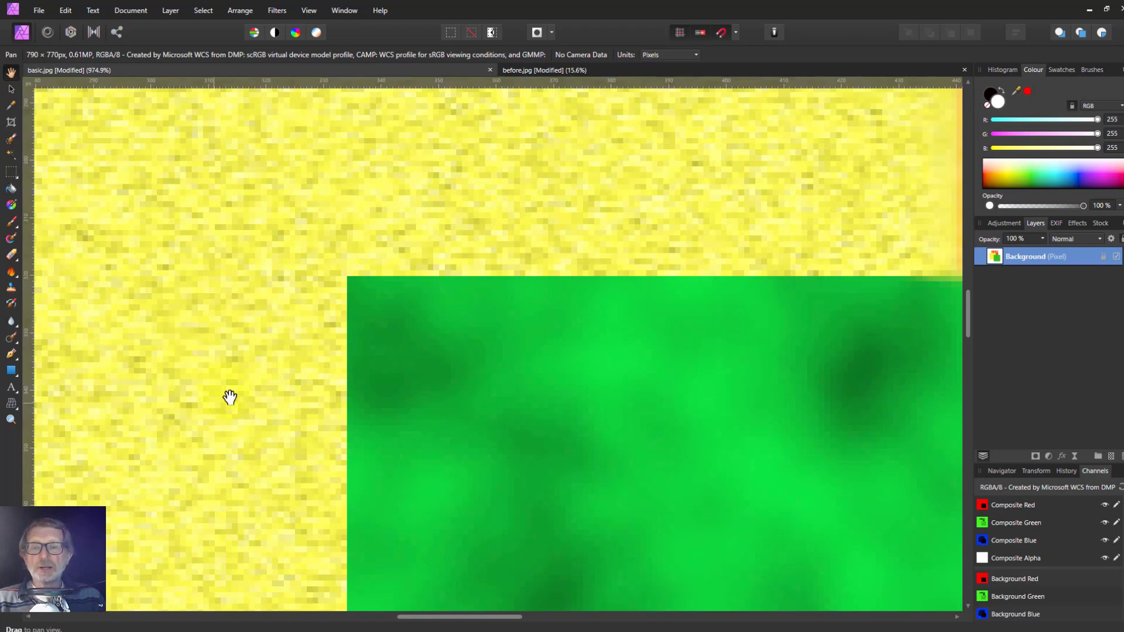
Step: Tone-map before.jpg with Local Contrast raised to about 97 %
{"action": "key", "text": "F8"}
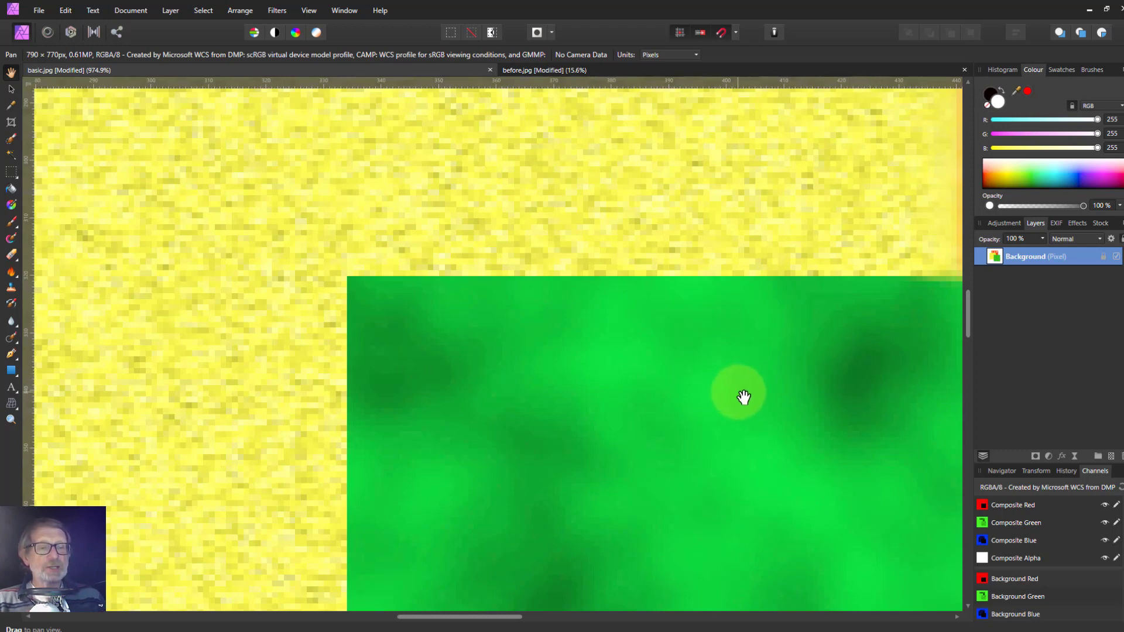
{"action": "left_click", "coordinate": [92, 29]}
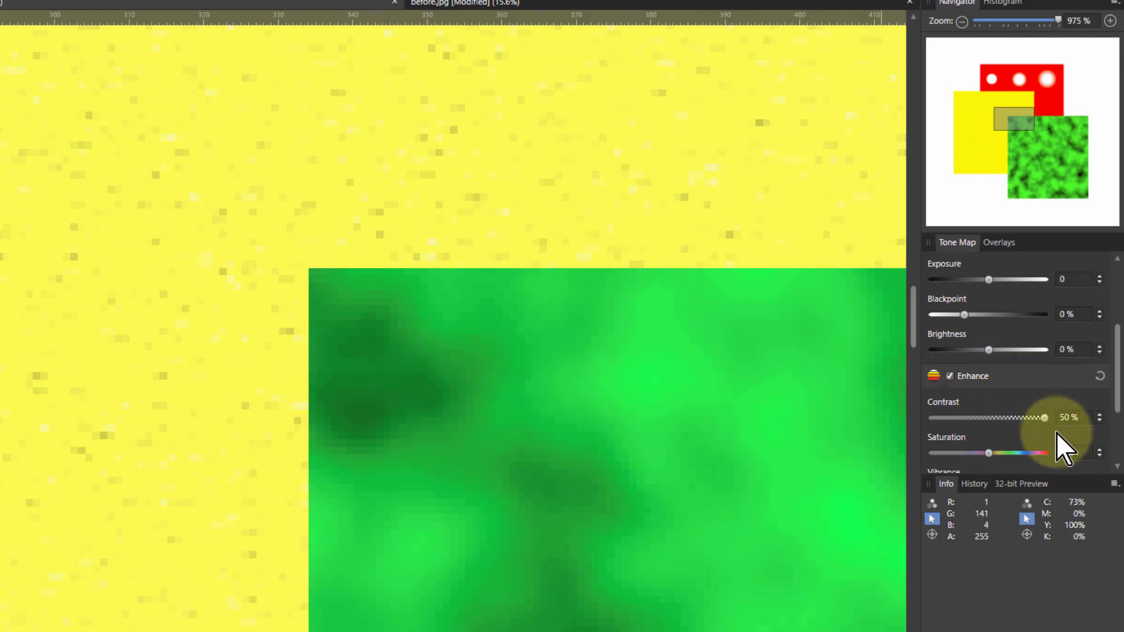
Step: Dip the tone map's Enhance Contrast to -50 %, then return it to 0 %
{"action": "left_click_drag", "start_coordinate": [1047, 420], "coordinate": [988, 421]}
{"action": "scroll", "coordinate": [1030, 325], "scroll_direction": "down", "scroll_amount": 4}
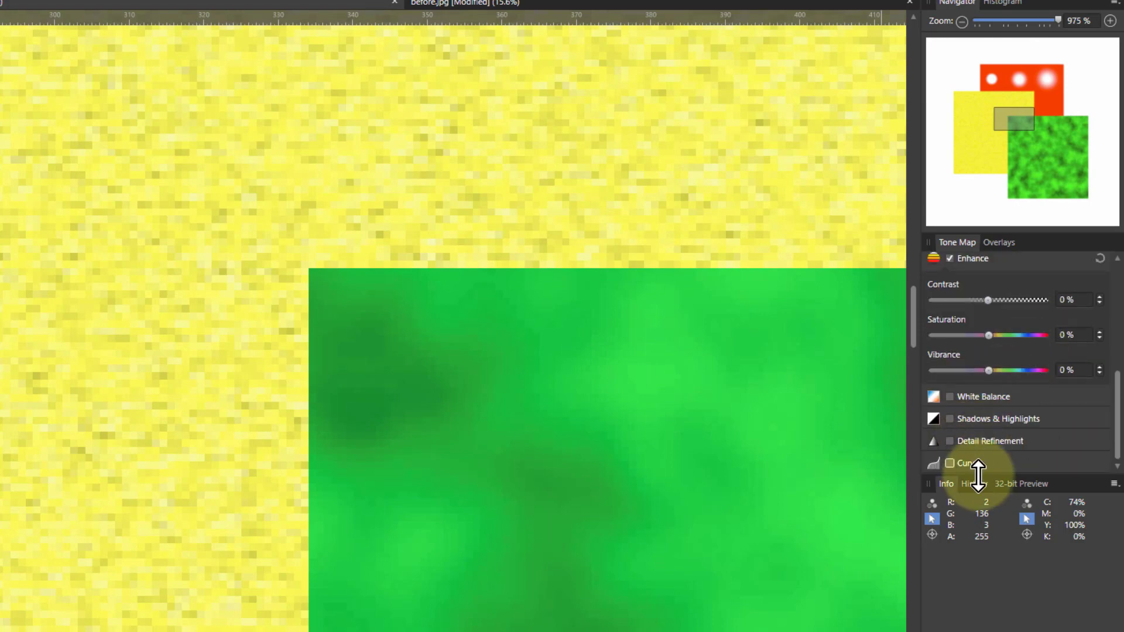
Step: Enable Curves in the tone map and shape an S-curve by raising one point and lowering another
{"action": "left_click", "coordinate": [950, 466]}
{"action": "scroll", "coordinate": [1048, 416], "scroll_direction": "down", "scroll_amount": 4}
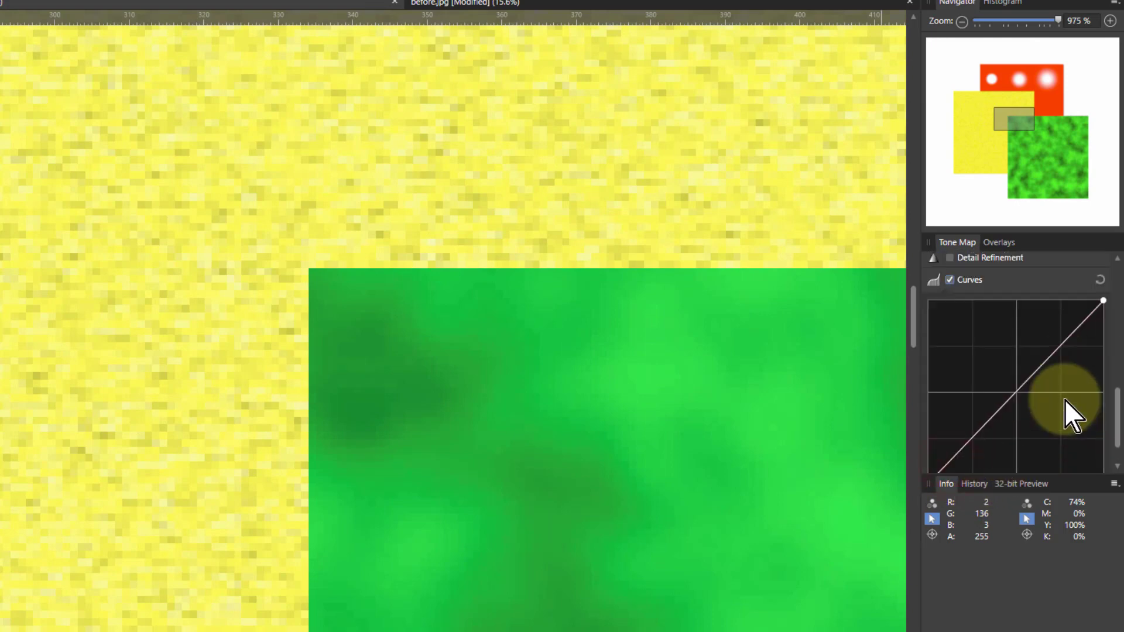
{"action": "left_click_drag", "start_coordinate": [1070, 299], "coordinate": [1054, 293]}
{"action": "mouse_move", "coordinate": [1004, 366]}
{"action": "left_mouse_down"}
{"action": "mouse_move", "coordinate": [989, 369]}
{"action": "mouse_move", "coordinate": [999, 388]}
{"action": "left_mouse_up"}
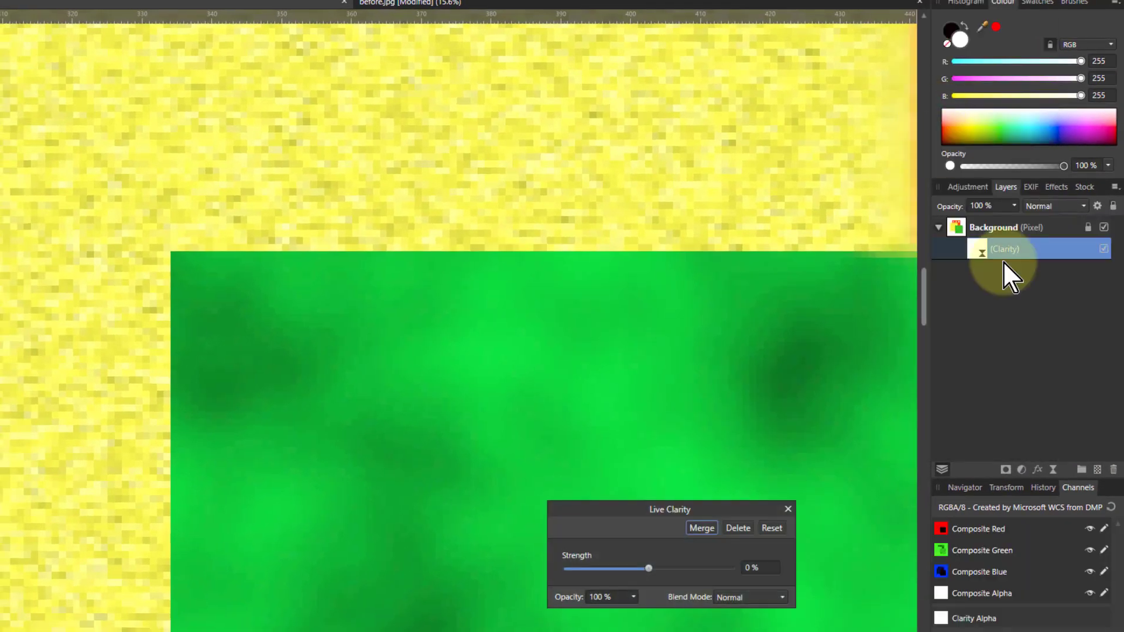
Step: Drag the Live Clarity Strength up to 100 %, then down to -100 %
{"action": "left_click", "coordinate": [649, 568]}
{"action": "left_click_drag", "start_coordinate": [649, 570], "coordinate": [679, 568]}
{"action": "left_click_drag", "start_coordinate": [675, 567], "coordinate": [539, 577]}
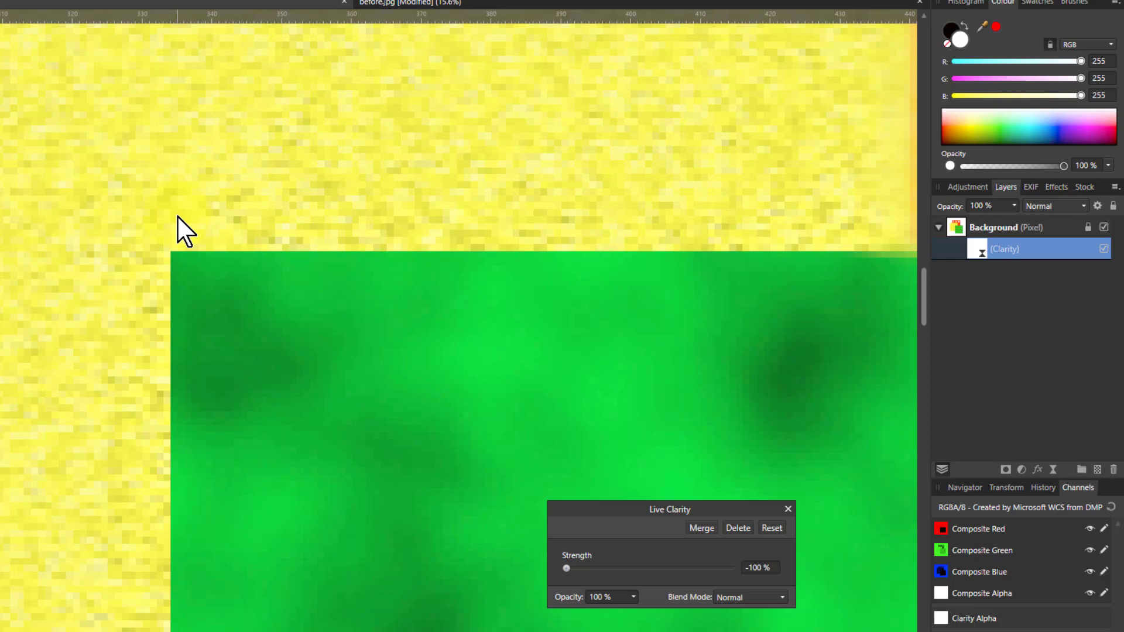
{"action": "left_click", "coordinate": [342, 253]}
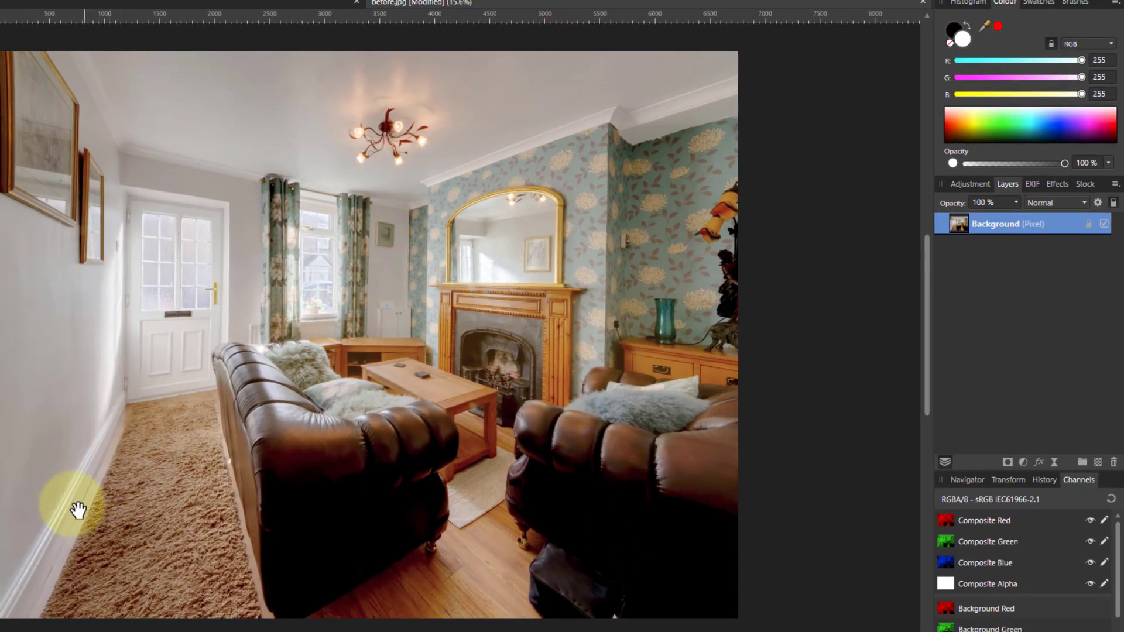
Step: Zoom into before.jpg and pan to the left wall and carpet by the door
{"action": "scroll", "coordinate": [13, 444], "scroll_direction": "up", "scroll_amount": 2}
{"action": "scroll", "coordinate": [57, 465], "scroll_direction": "up", "scroll_amount": 1}
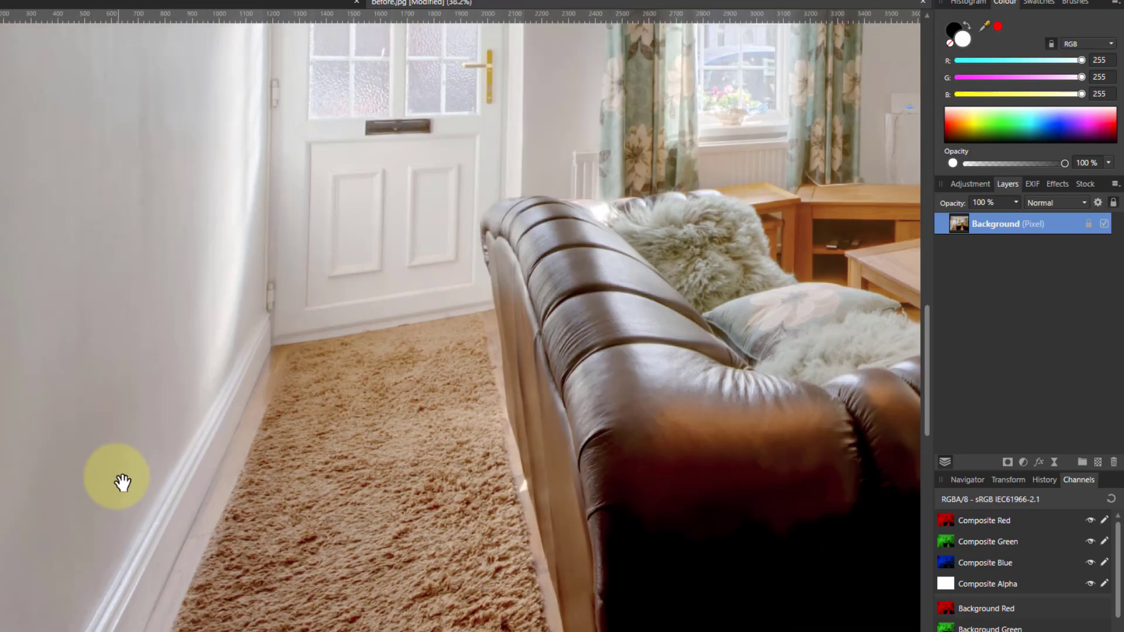
{"action": "scroll", "coordinate": [118, 477], "scroll_direction": "up", "scroll_amount": 1}
{"action": "scroll", "coordinate": [101, 490], "scroll_direction": "up", "scroll_amount": 2}
{"action": "left_click_drag", "start_coordinate": [149, 428], "coordinate": [168, 455]}
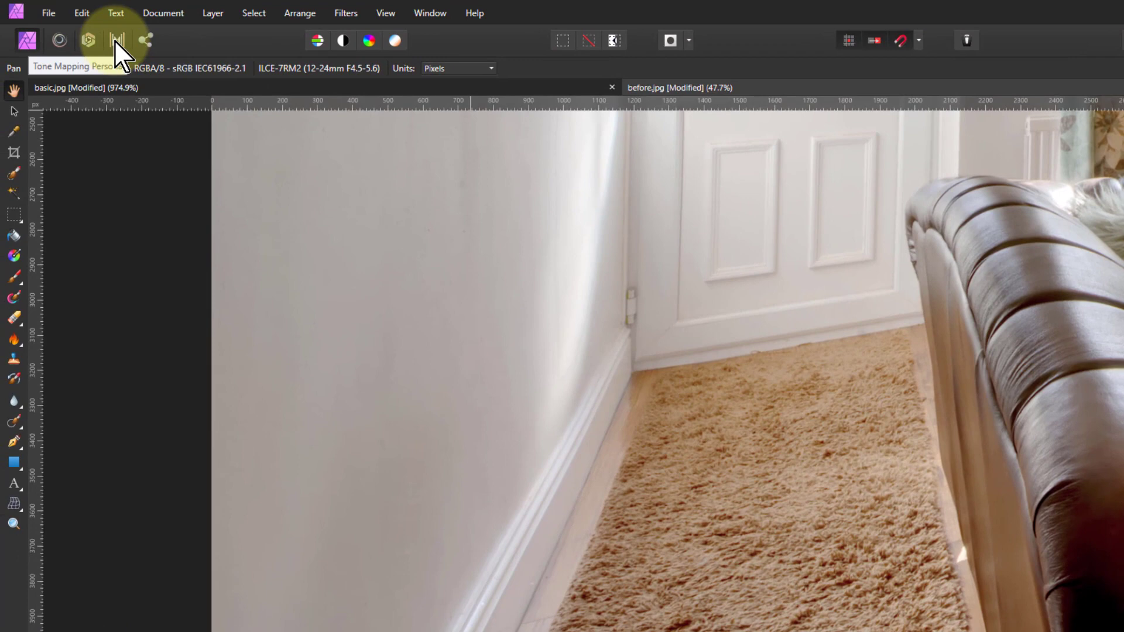
Step: Tone-map the room photo with Tone Compression at 0 % and Local Contrast at 54 %
{"action": "left_click", "coordinate": [115, 40]}
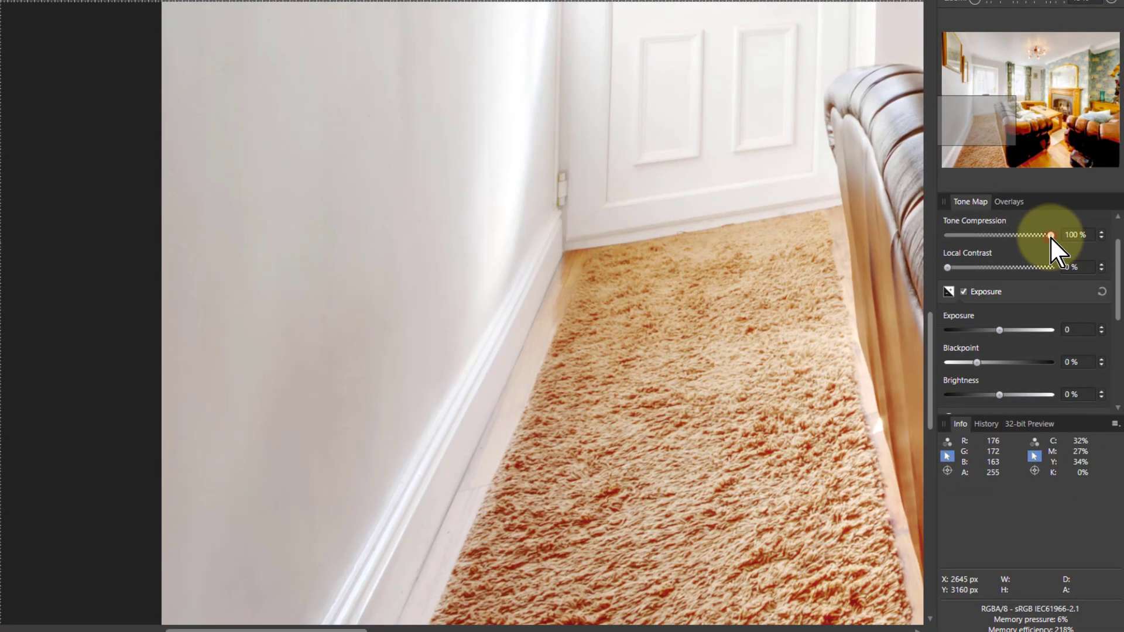
{"action": "left_click_drag", "start_coordinate": [1050, 237], "coordinate": [908, 237]}
{"action": "left_click_drag", "start_coordinate": [951, 268], "coordinate": [1023, 269]}
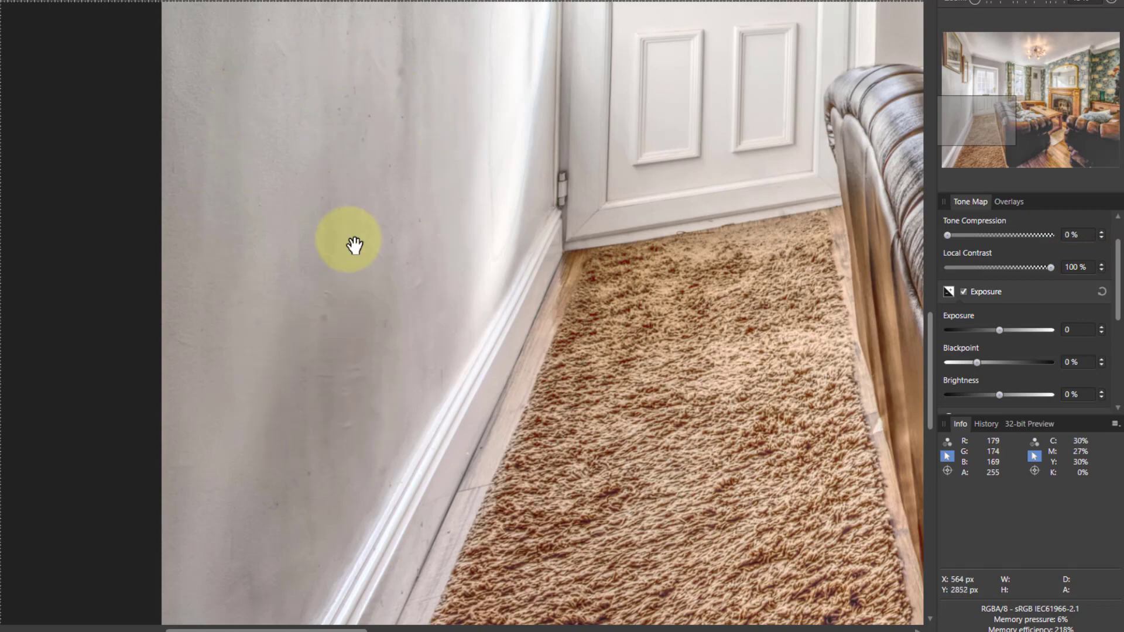
Step: Compare Local Contrast strengths and off with the whole photo in view, ending at 100 %
{"action": "scroll", "coordinate": [346, 328], "scroll_direction": "down", "scroll_amount": 5}
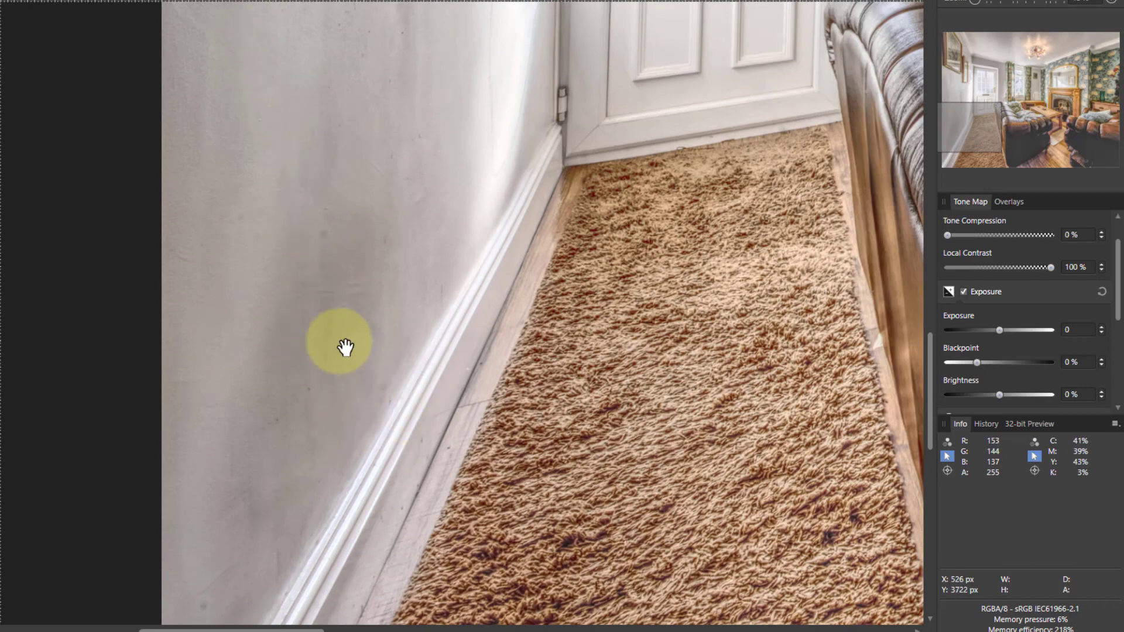
{"action": "key", "text": "ctrl+0"}
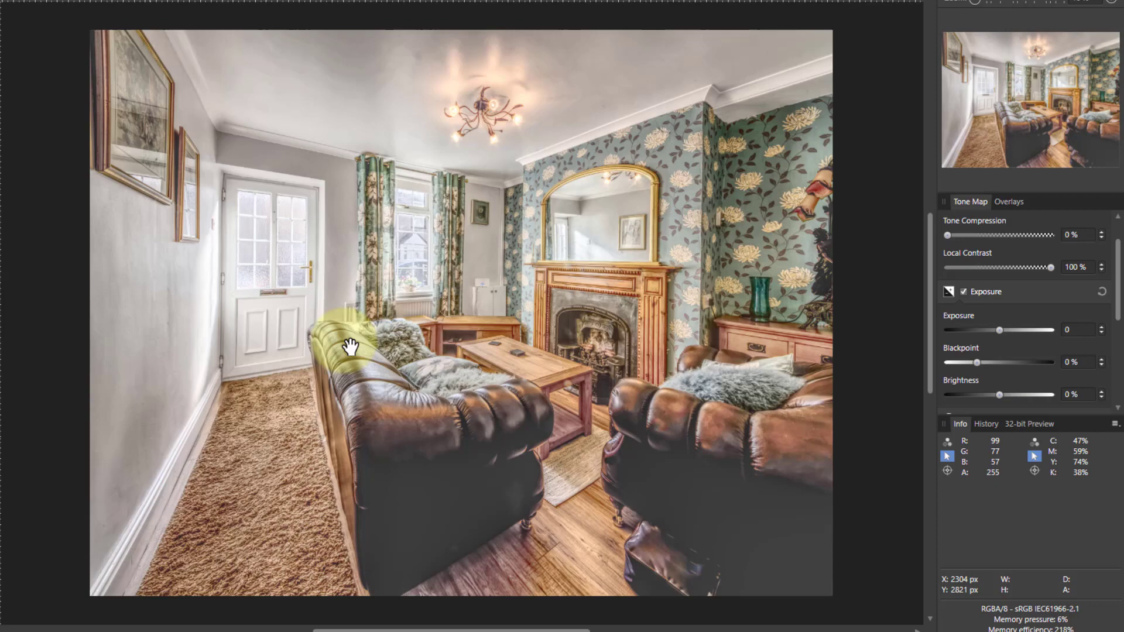
{"action": "left_click_drag", "start_coordinate": [1053, 269], "coordinate": [1102, 266]}
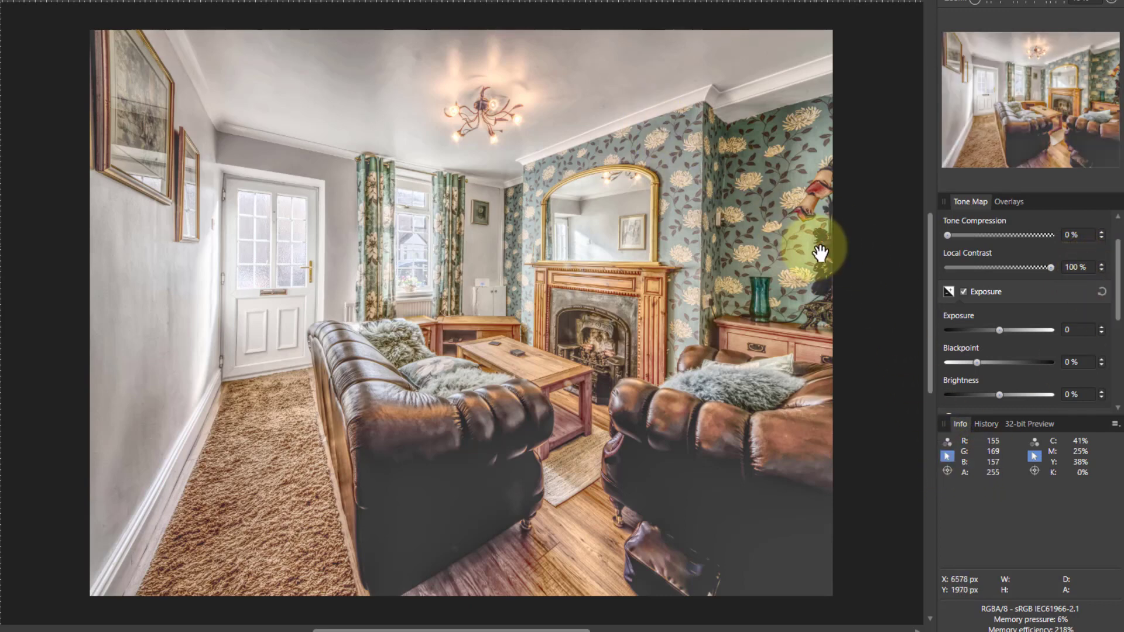
{"action": "scroll", "coordinate": [697, 214], "scroll_direction": "up", "scroll_amount": 10}
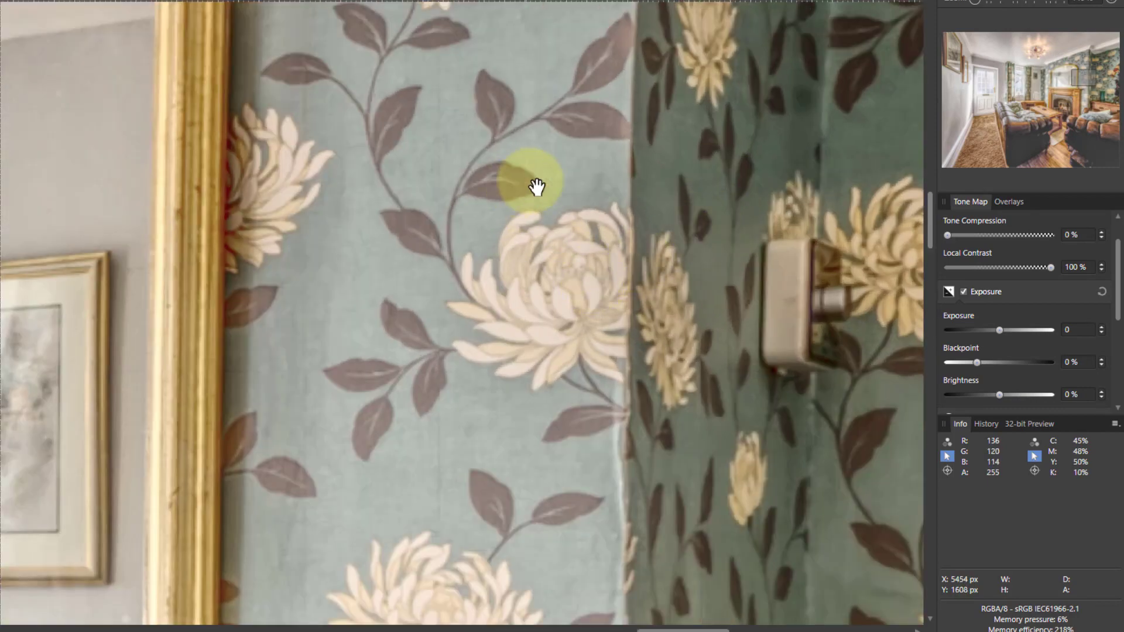
{"action": "left_click_drag", "start_coordinate": [1049, 266], "coordinate": [884, 276]}
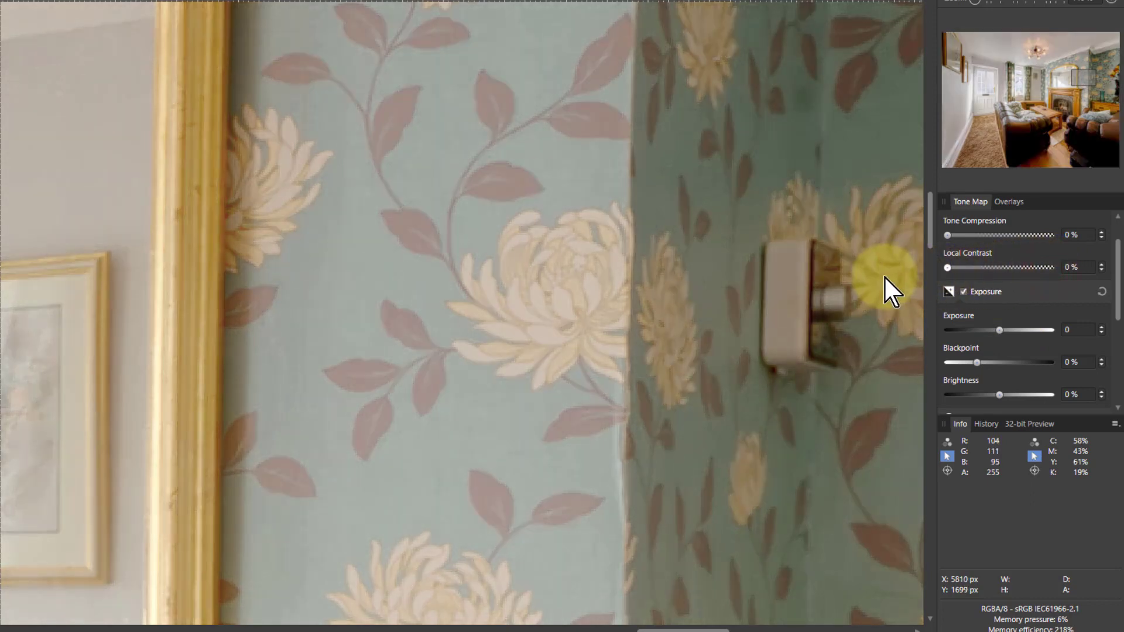
{"action": "left_click_drag", "start_coordinate": [994, 270], "coordinate": [1101, 268]}
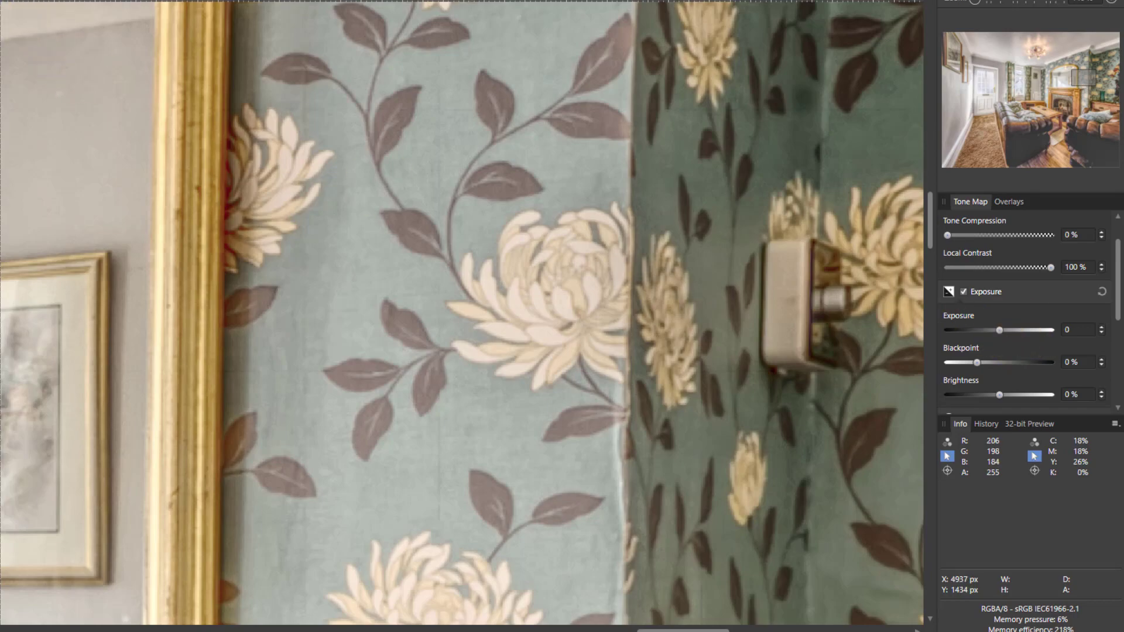
Step: Cancel tone mapping and duplicate the Background layer with Ctrl+J
{"action": "left_click", "coordinate": [519, 466]}
{"action": "left_click", "coordinate": [1022, 441]}
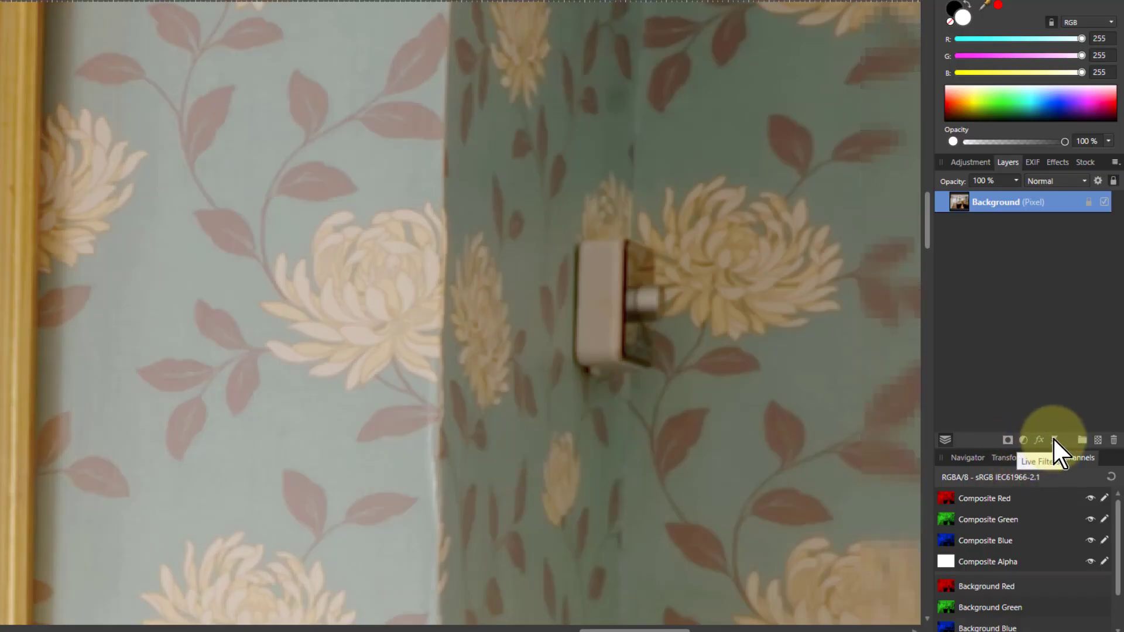
{"action": "key", "text": "ctrl+j"}
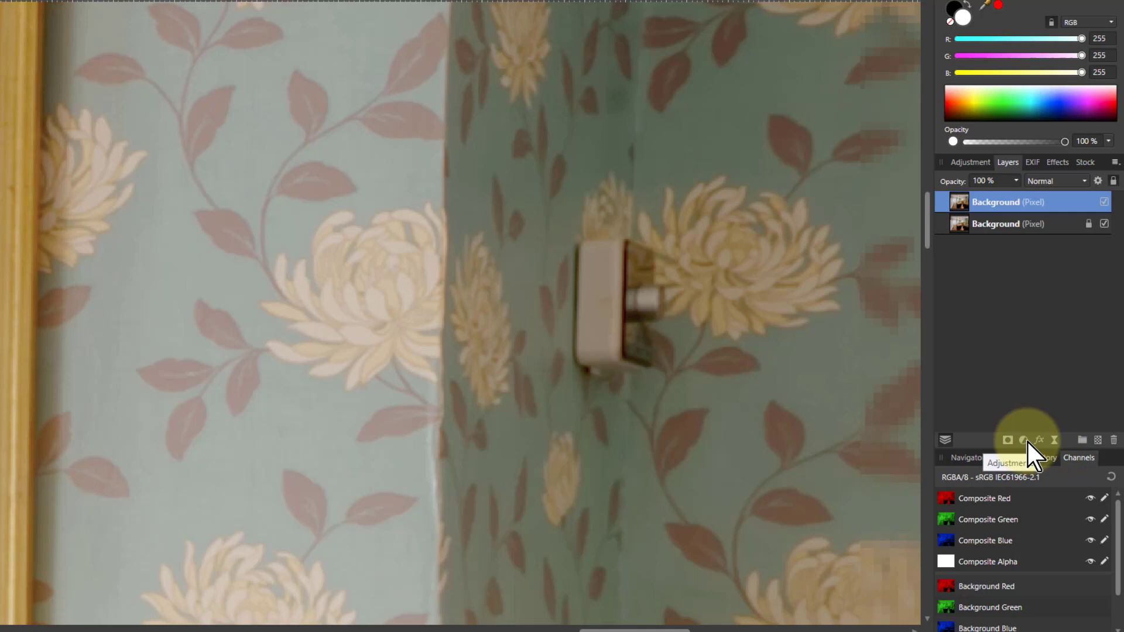
Step: Give the duplicate a live Clarity filter at 100 % Strength
{"action": "left_click", "coordinate": [1058, 437]}
{"action": "left_click", "coordinate": [951, 83]}
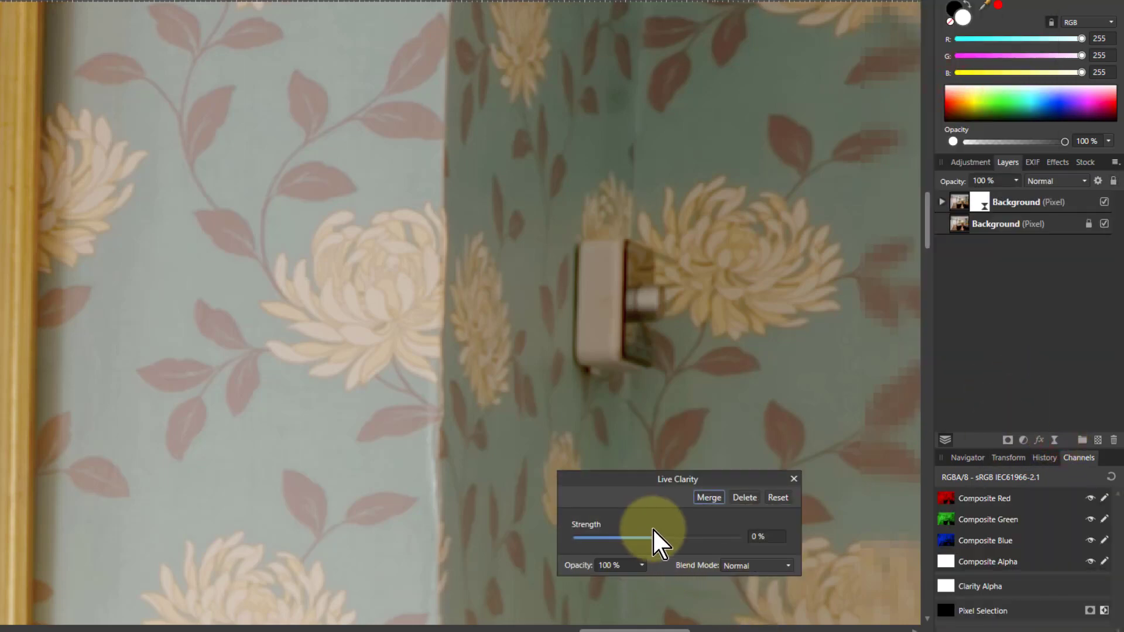
{"action": "left_click_drag", "start_coordinate": [656, 536], "coordinate": [760, 542]}
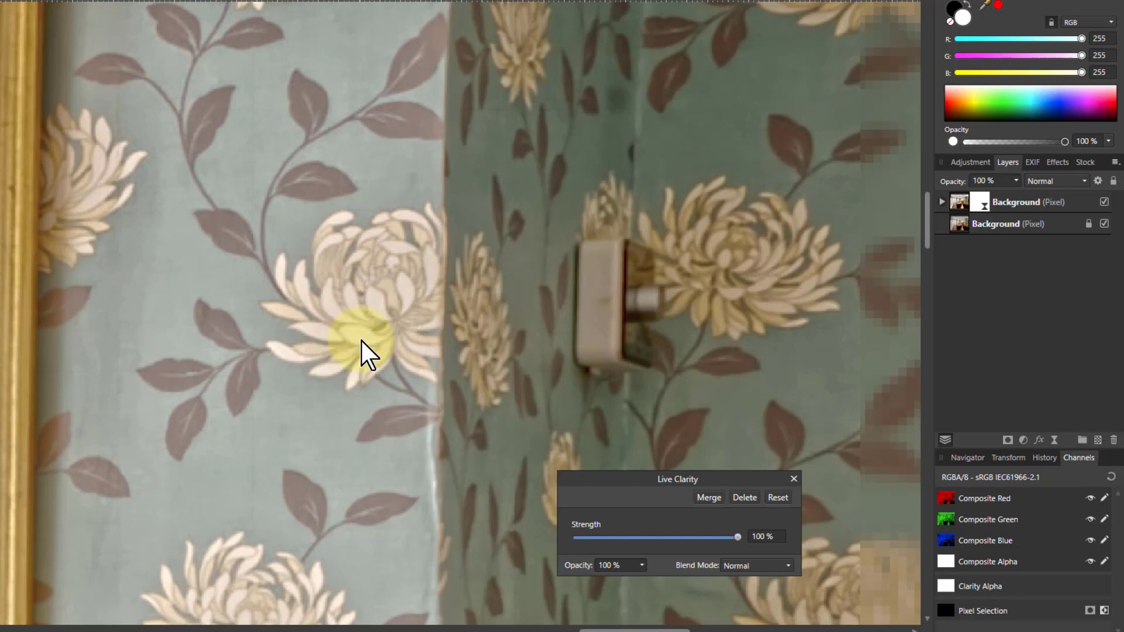
{"action": "key", "text": "ctrl+0"}
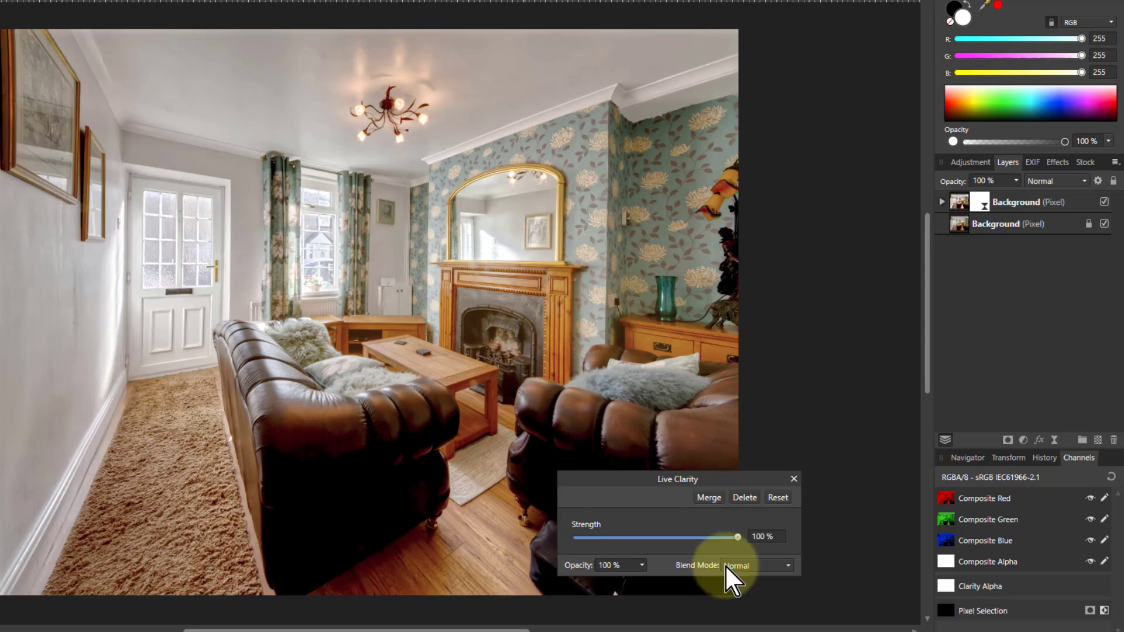
{"action": "left_click", "coordinate": [794, 479]}
Step: Hide and show the top clarity layer to compare before and after
{"action": "left_click", "coordinate": [965, 201]}
{"action": "left_click", "coordinate": [1104, 202]}
{"action": "left_click", "coordinate": [1103, 202]}
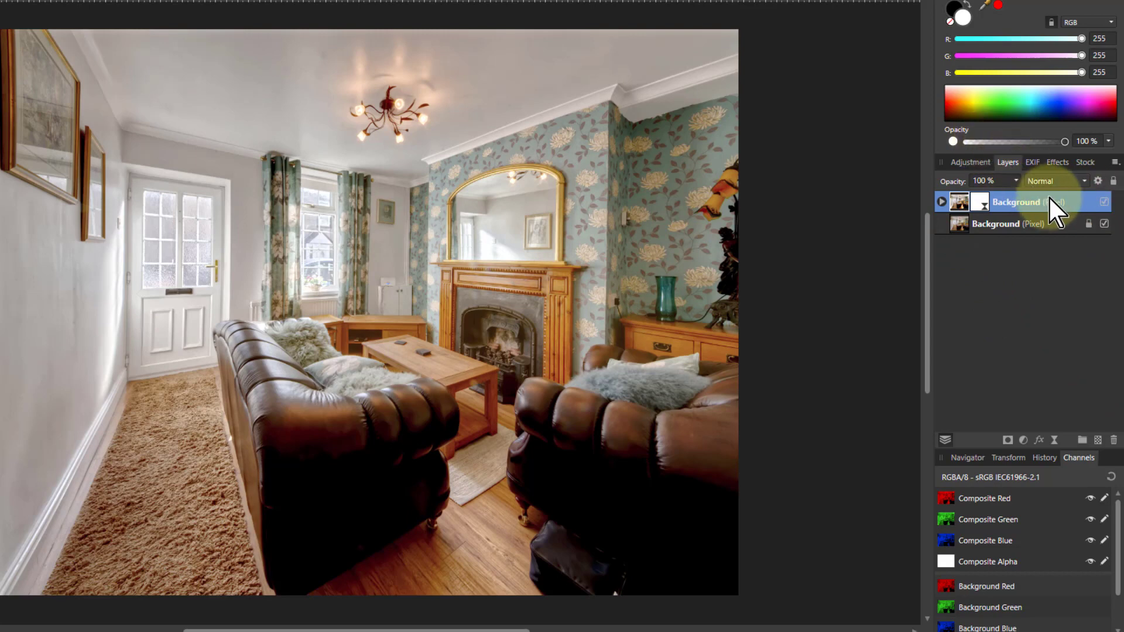
Step: Make the Underlying Composition blend range transparent at 0 % output up to about 33 % brightness
{"action": "left_click", "coordinate": [1099, 181]}
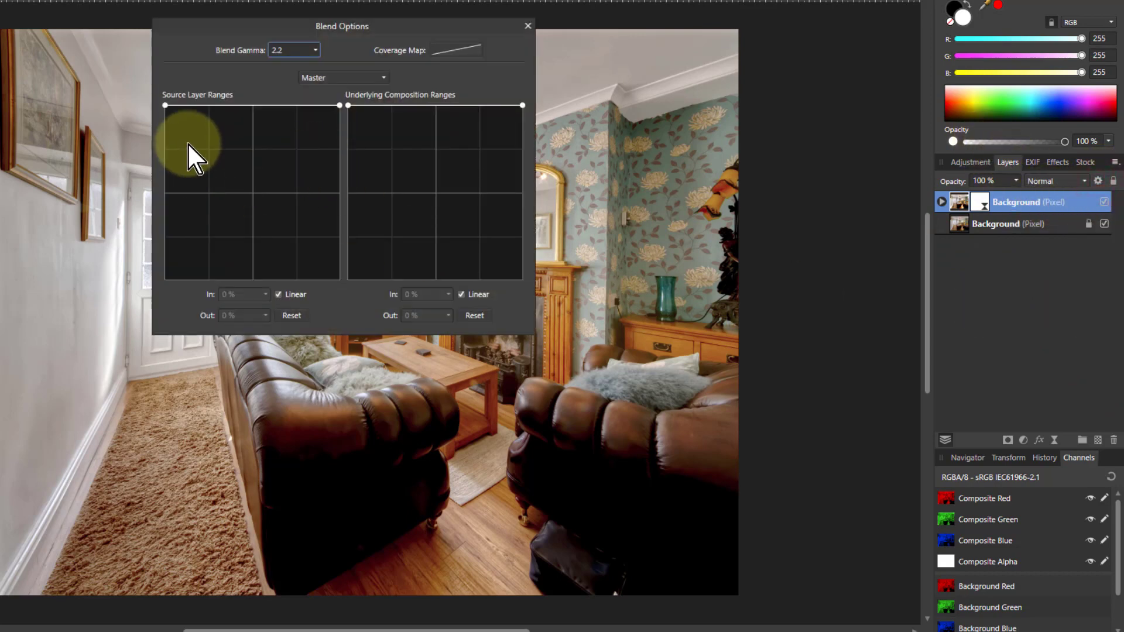
{"action": "mouse_move", "coordinate": [168, 106]}
{"action": "left_mouse_down"}
{"action": "mouse_move", "coordinate": [165, 258]}
{"action": "mouse_move", "coordinate": [200, 284]}
{"action": "mouse_move", "coordinate": [365, 298]}
{"action": "mouse_move", "coordinate": [201, 241]}
{"action": "mouse_move", "coordinate": [167, 106]}
{"action": "left_mouse_up"}
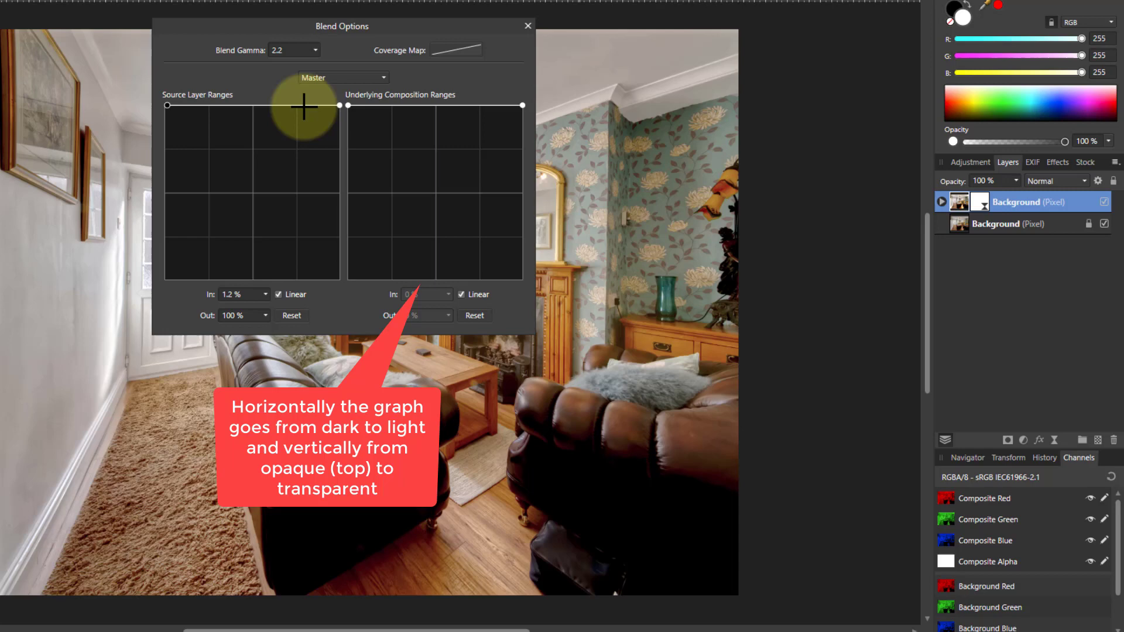
{"action": "left_click_drag", "start_coordinate": [346, 105], "coordinate": [346, 269]}
{"action": "left_click_drag", "start_coordinate": [345, 309], "coordinate": [344, 317]}
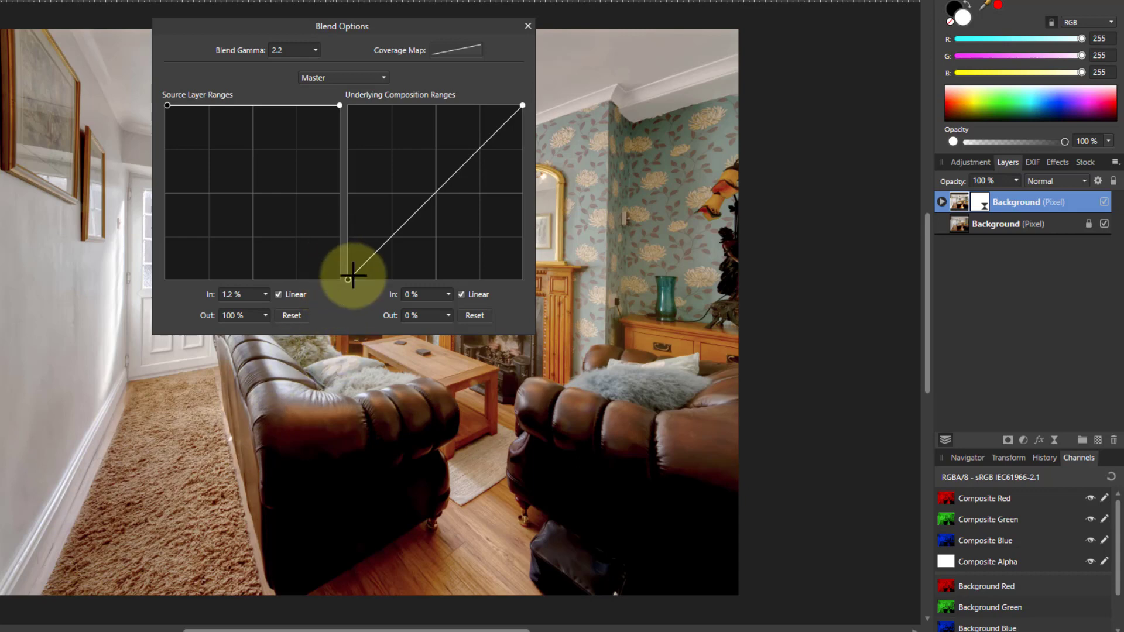
{"action": "left_click_drag", "start_coordinate": [350, 276], "coordinate": [440, 344]}
Step: Add a curve point, untick Linear for a smooth ramp, then hide the layer to compare
{"action": "left_click_drag", "start_coordinate": [498, 160], "coordinate": [489, 124]}
{"action": "left_click", "coordinate": [462, 295]}
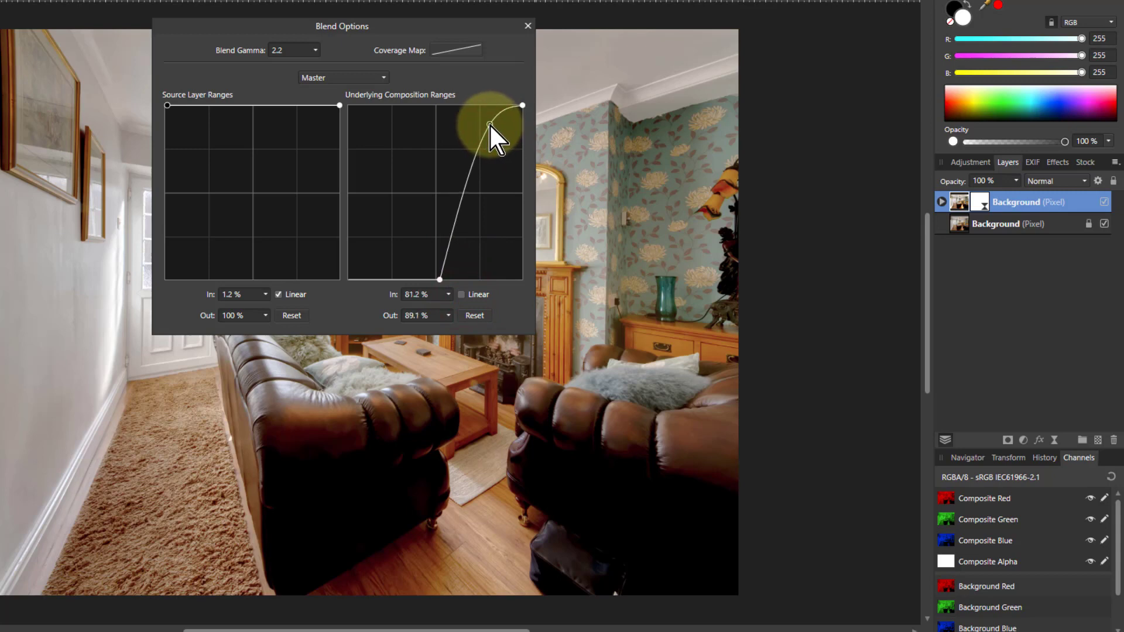
{"action": "left_click", "coordinate": [528, 26]}
{"action": "left_click", "coordinate": [1104, 202]}
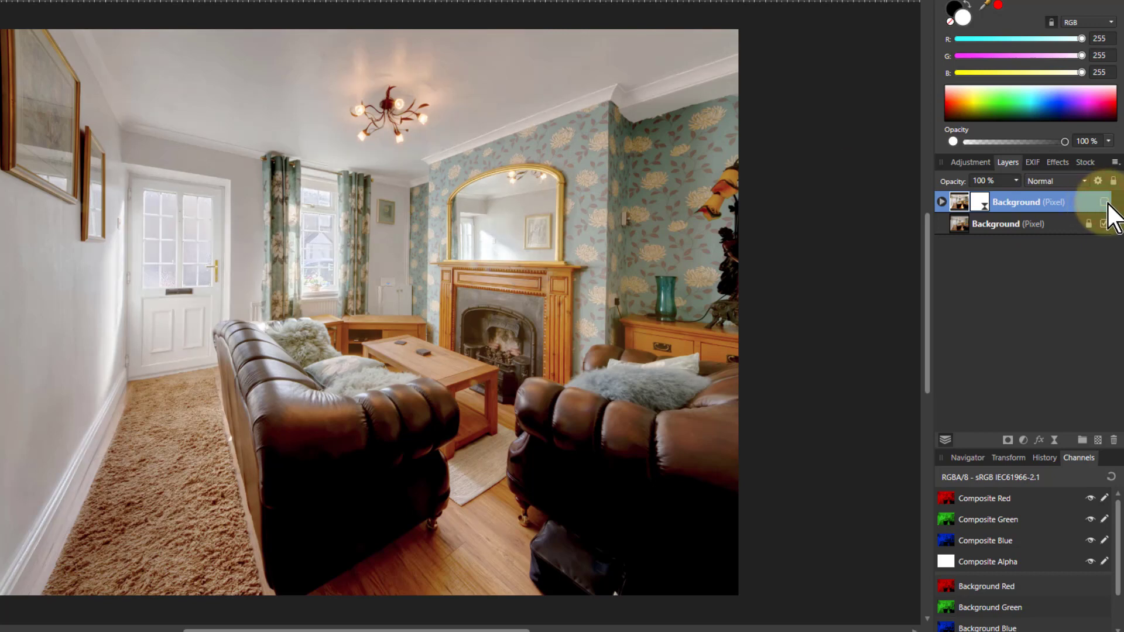
{"action": "left_click", "coordinate": [1104, 203]}
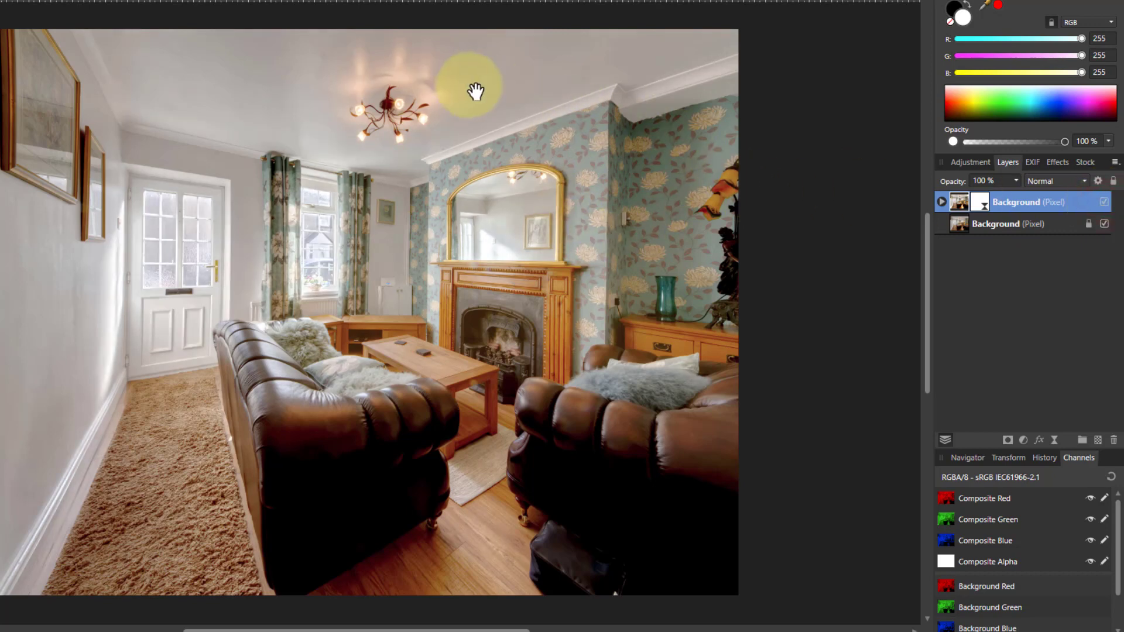